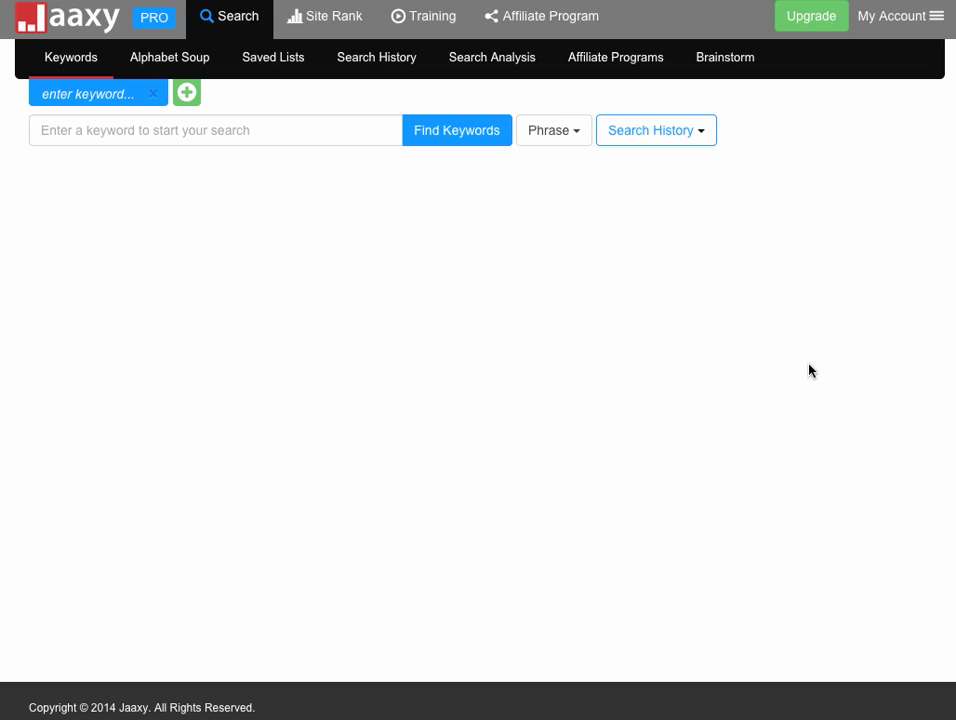
# Step: Enter 'deer calls' in the keyword search box, correcting the doubled 'd'
pyautogui.click(145, 130)
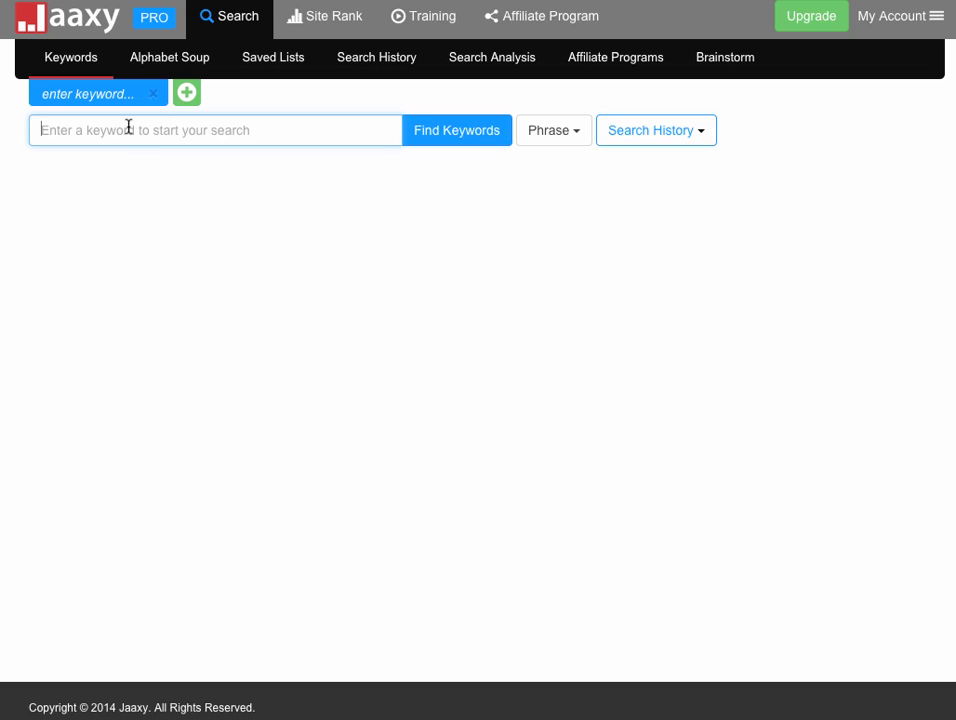
pyautogui.write('dd')
pyautogui.press('BackSpace')
pyautogui.write('eer calls')
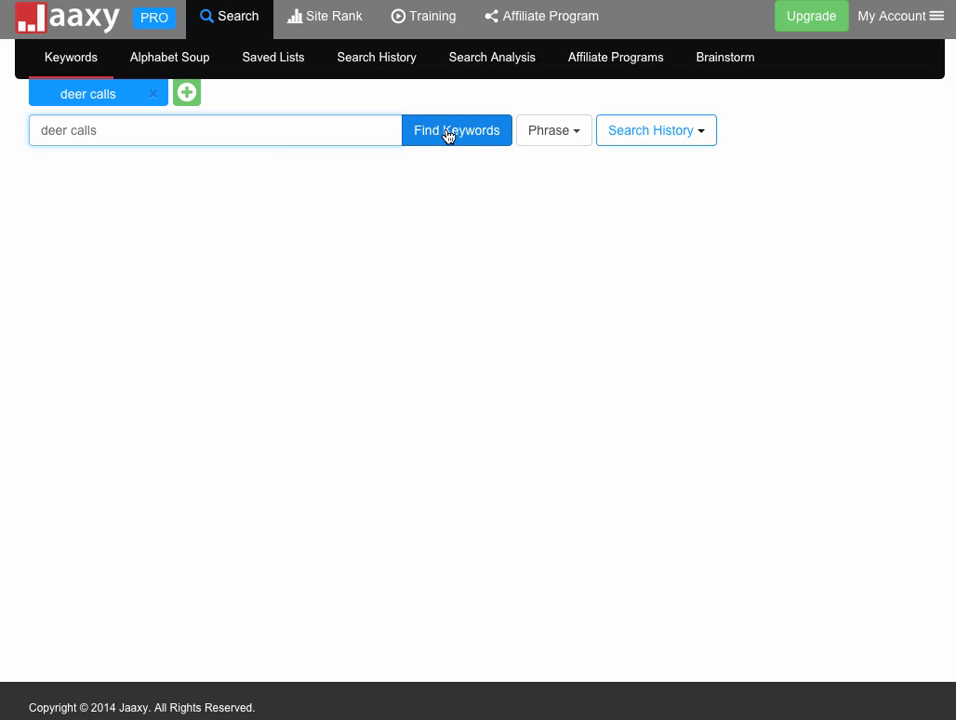
# Step: Run the deer calls keyword search and highlight its 1083 average searches
pyautogui.click(448, 136)
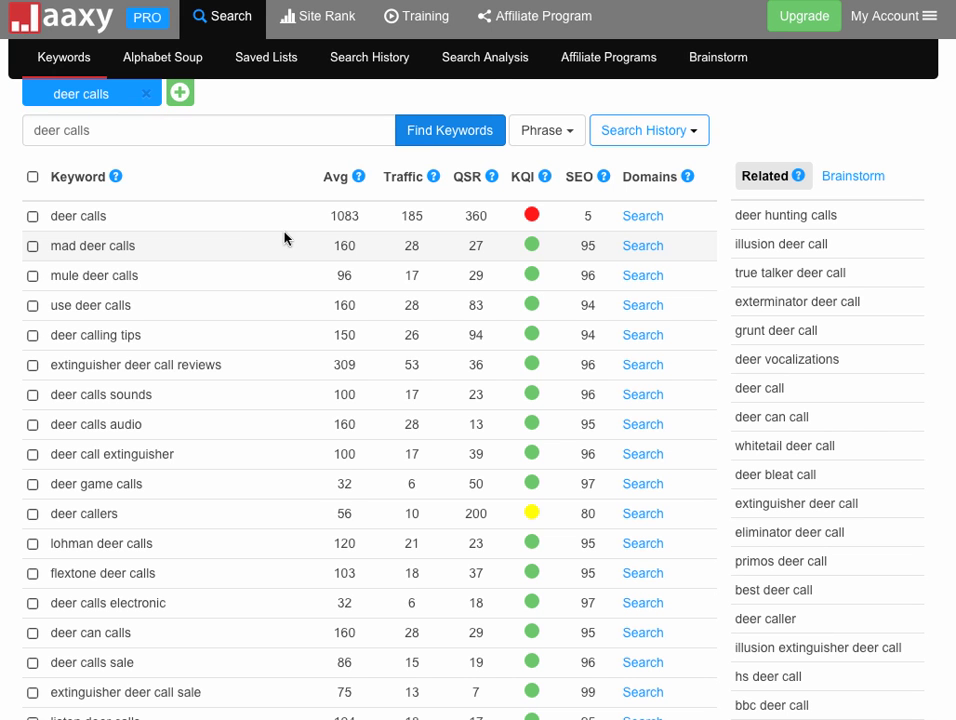
pyautogui.moveTo(331, 215); pyautogui.dragTo(363, 215)
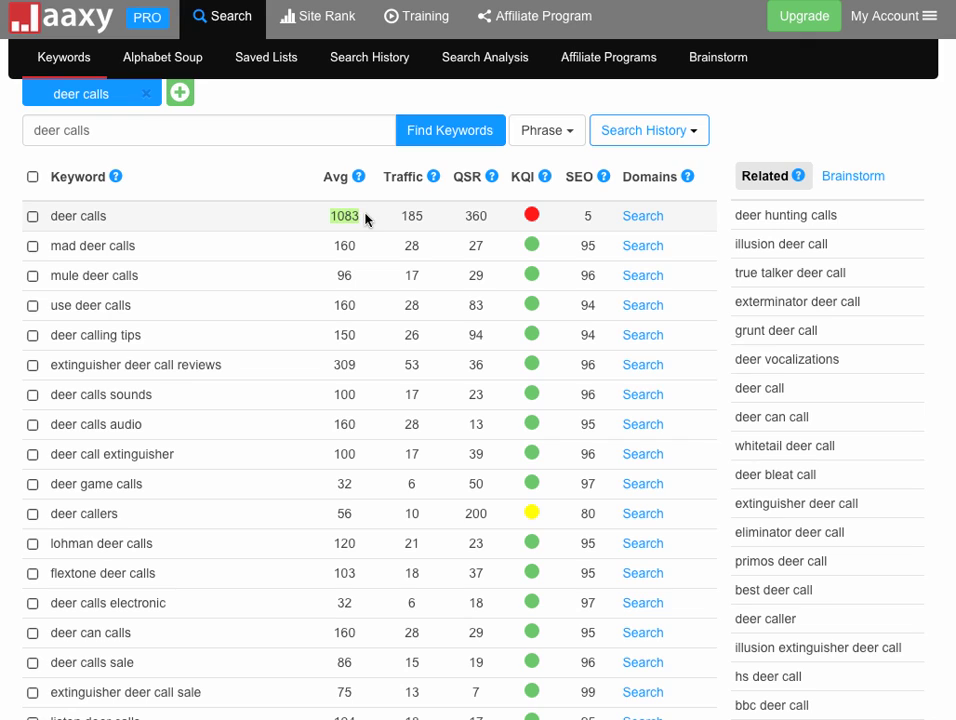
pyautogui.click(364, 218)
# Step: Scroll through the deer calls results table and back to the top
pyautogui.scroll(-1, 205, 385)
pyautogui.scroll(-1, 203, 388)
pyautogui.scroll(-4, 216, 395)
pyautogui.scroll(-1, 216, 395)
pyautogui.scroll(5, 216, 395)
pyautogui.scroll(2, 190, 360)
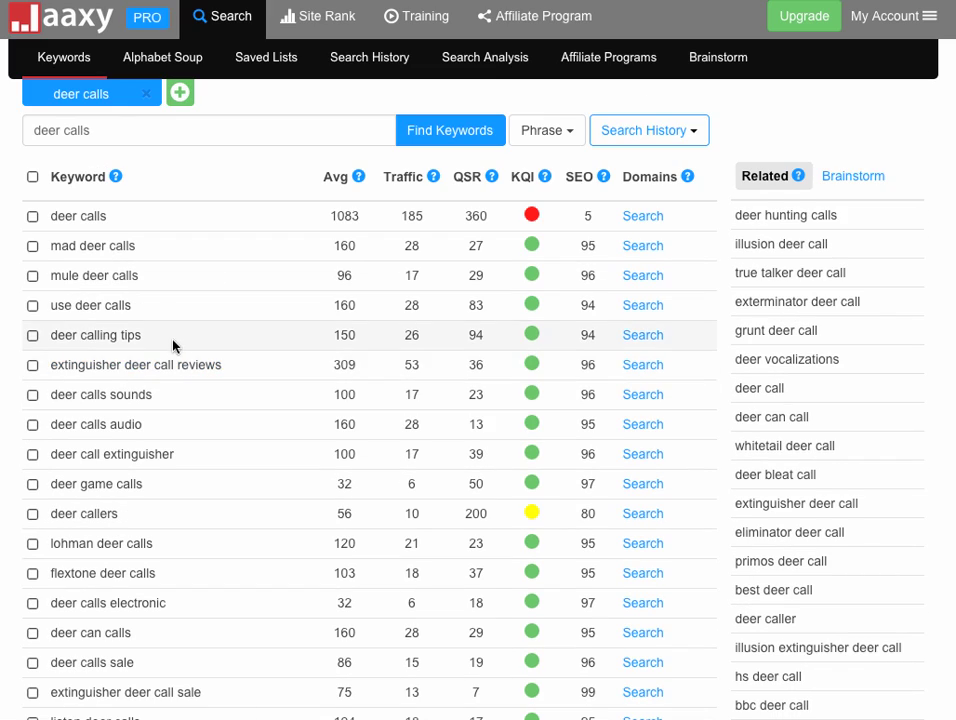
pyautogui.scroll(-4, 175, 349)
pyautogui.scroll(-4, 149, 369)
pyautogui.scroll(-1, 149, 371)
pyautogui.scroll(-1, 148, 371)
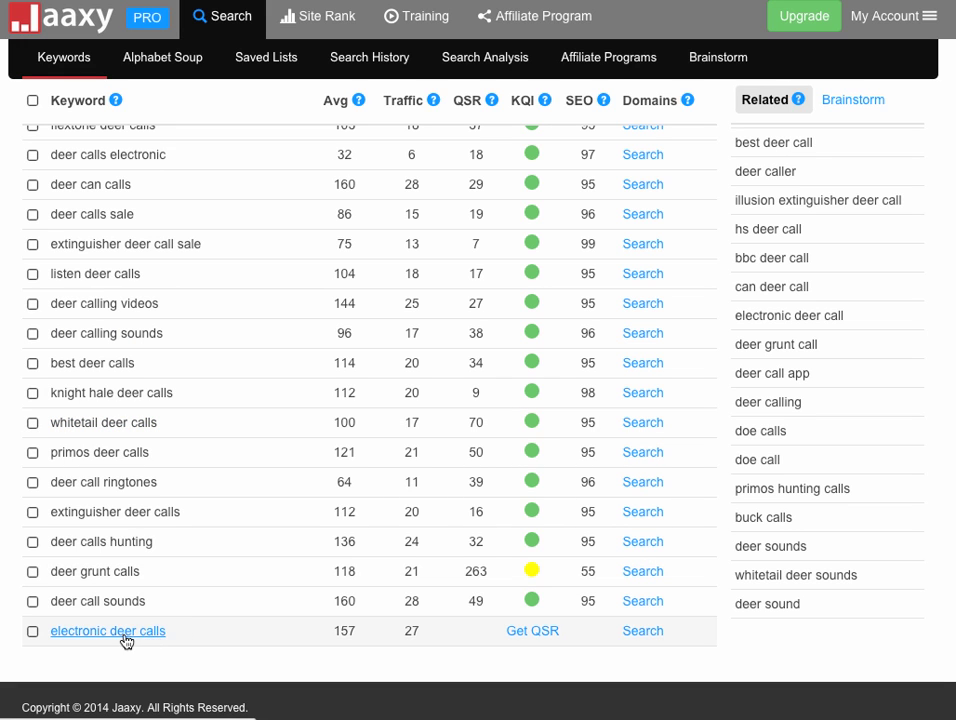
pyautogui.scroll(1, 115, 612)
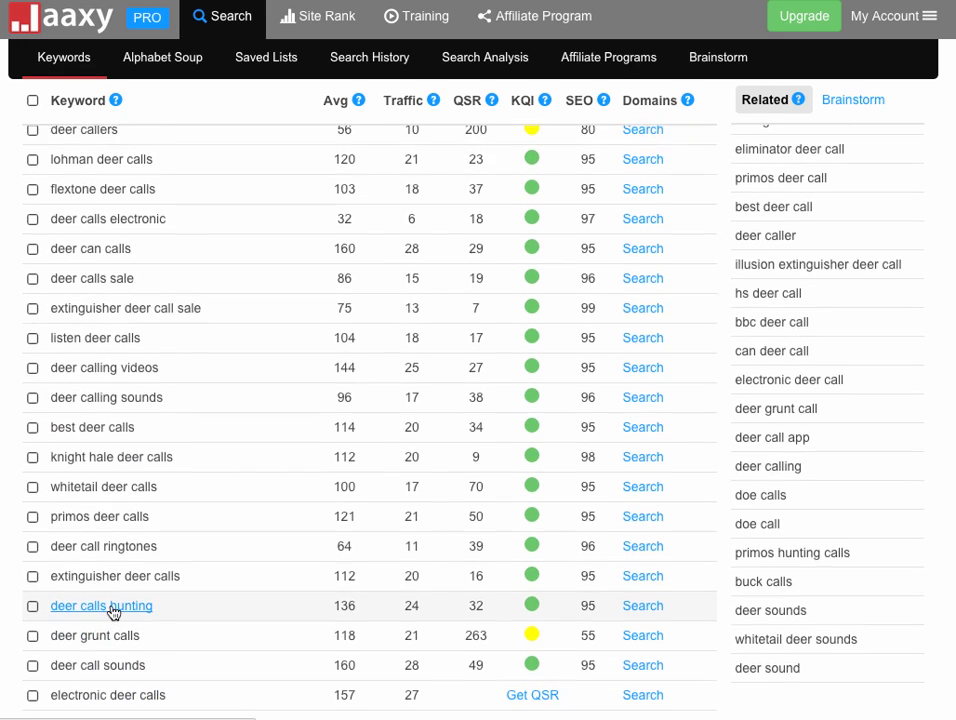
pyautogui.scroll(3, 115, 612)
pyautogui.scroll(3, 117, 612)
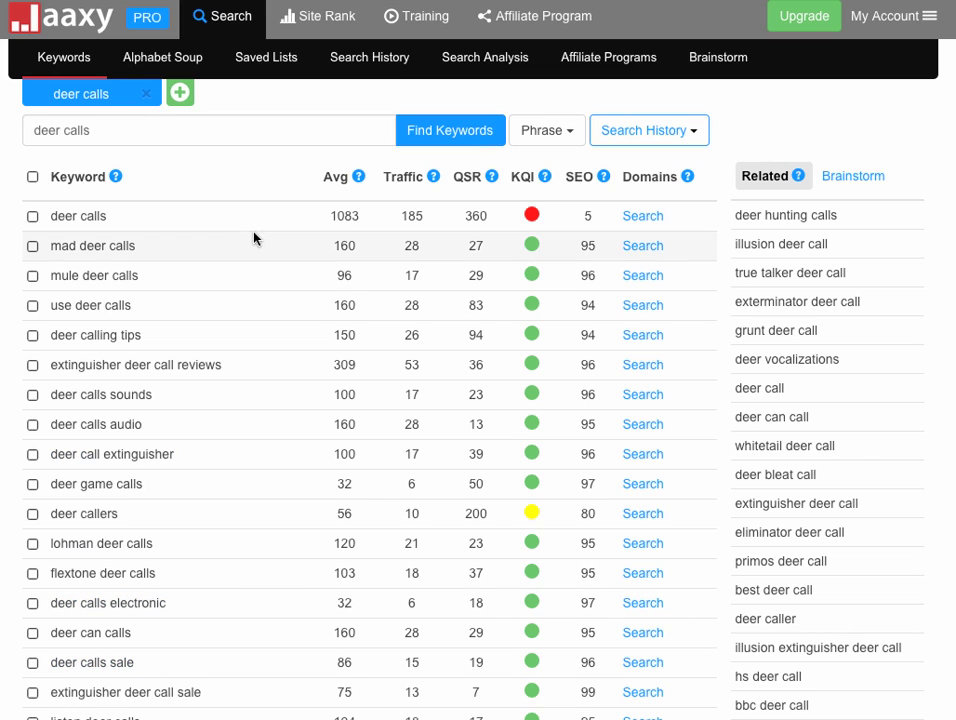
pyautogui.scroll(-2, 264, 372)
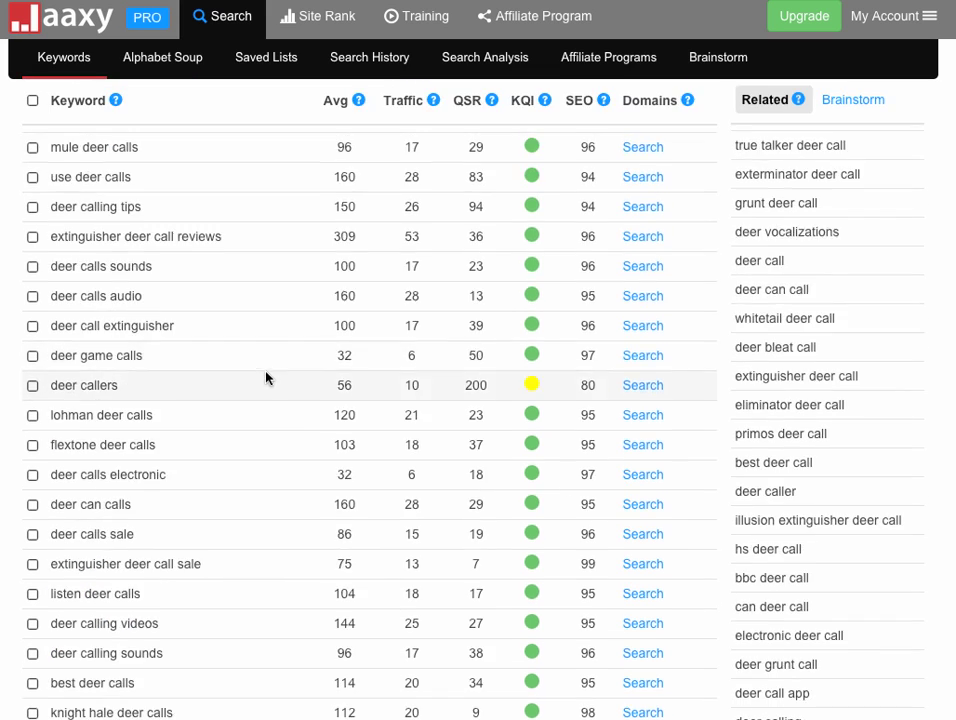
pyautogui.scroll(2, 266, 377)
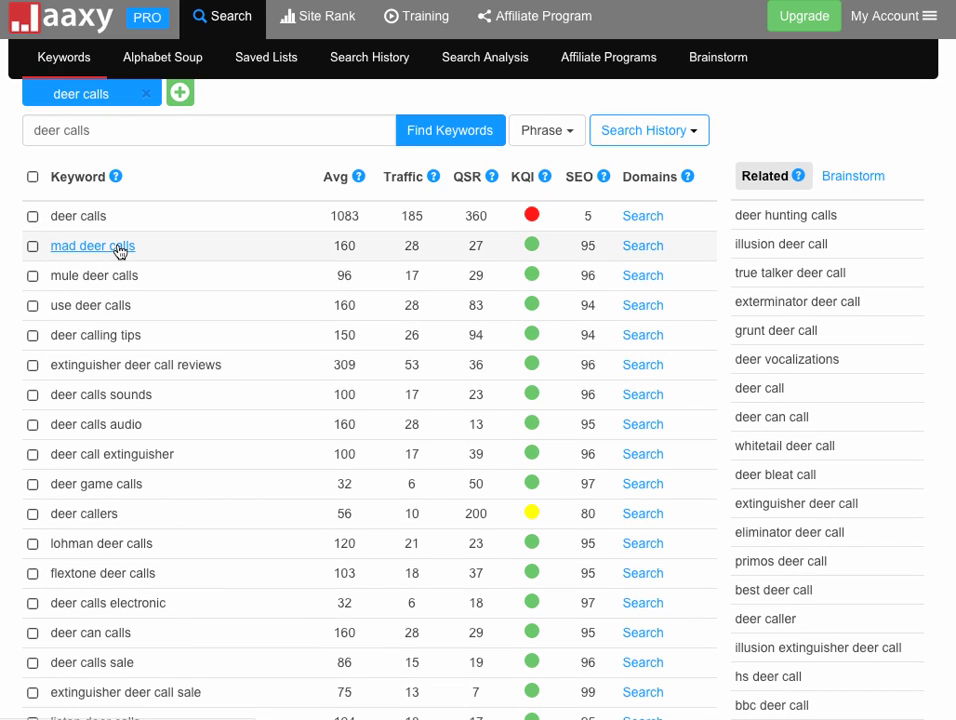
# Step: Replace 'deer' with 'moose' in the search box and search for 'moose calls'
pyautogui.doubleClick(40, 130)
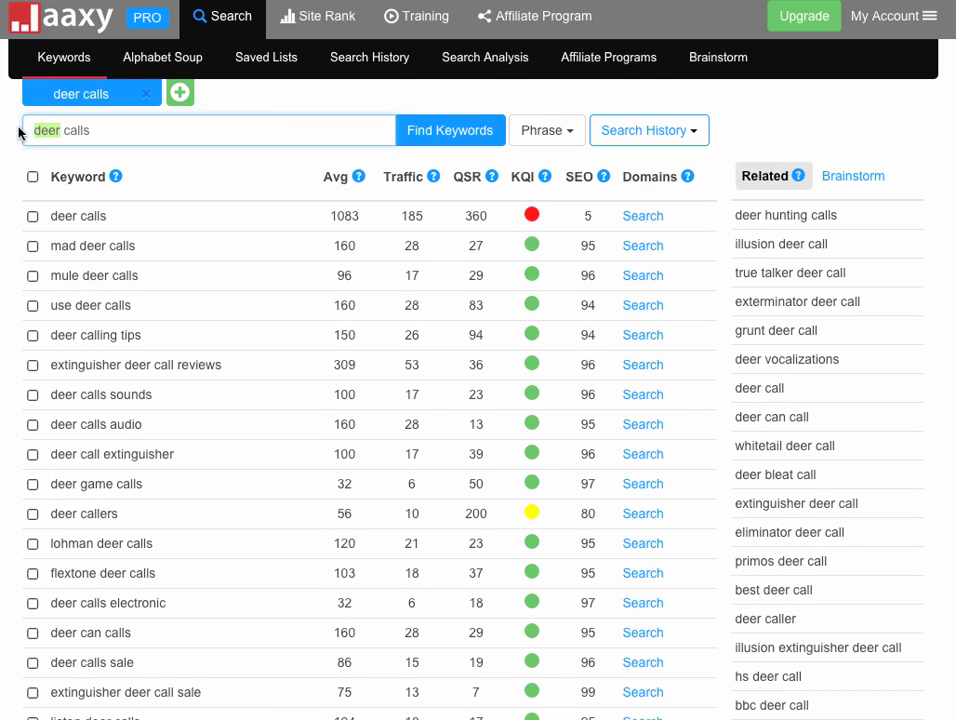
pyautogui.write('moose')
pyautogui.press('Return')
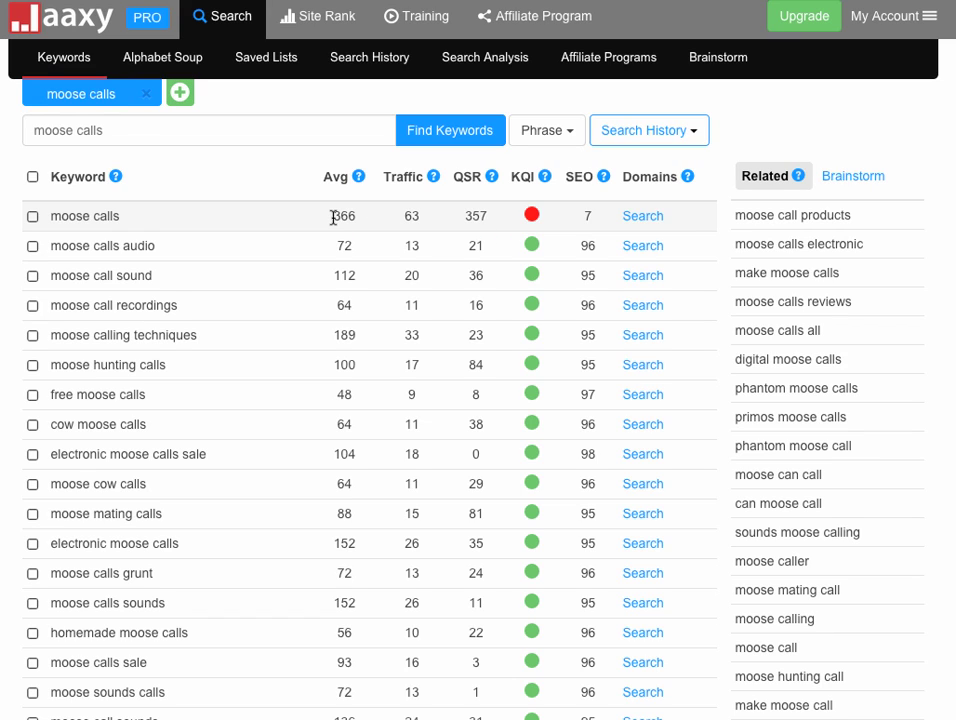
# Step: Highlight the moose calls figures: 366 average searches, 63 traffic and SEO 7
pyautogui.moveTo(333, 216); pyautogui.dragTo(358, 215)
pyautogui.moveTo(404, 218); pyautogui.dragTo(416, 213)
pyautogui.doubleClick(589, 216)
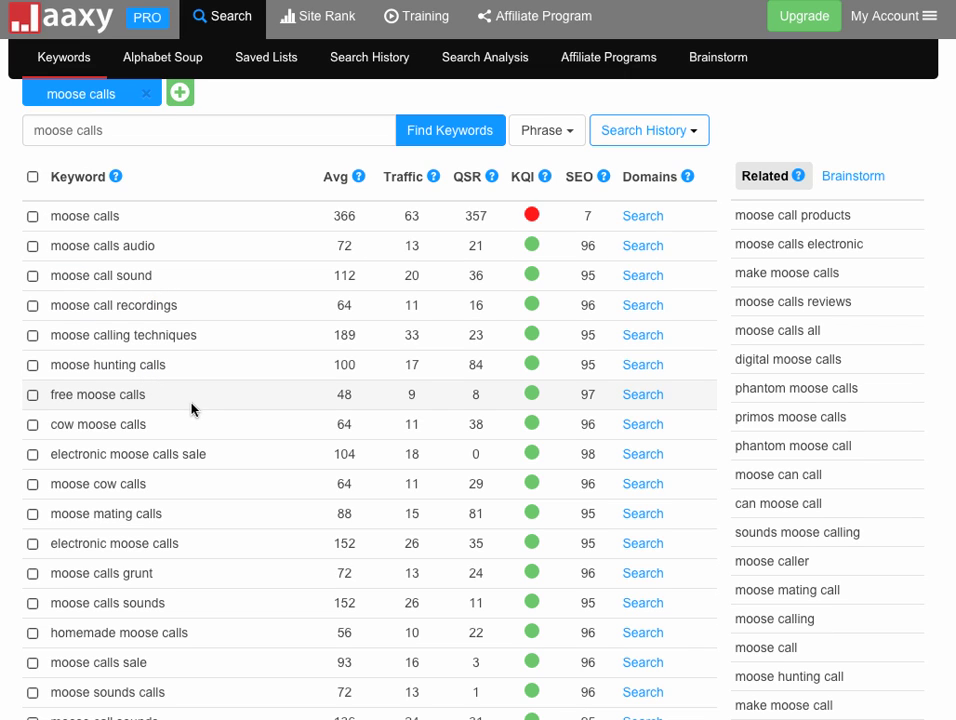
pyautogui.scroll(-2, 192, 409)
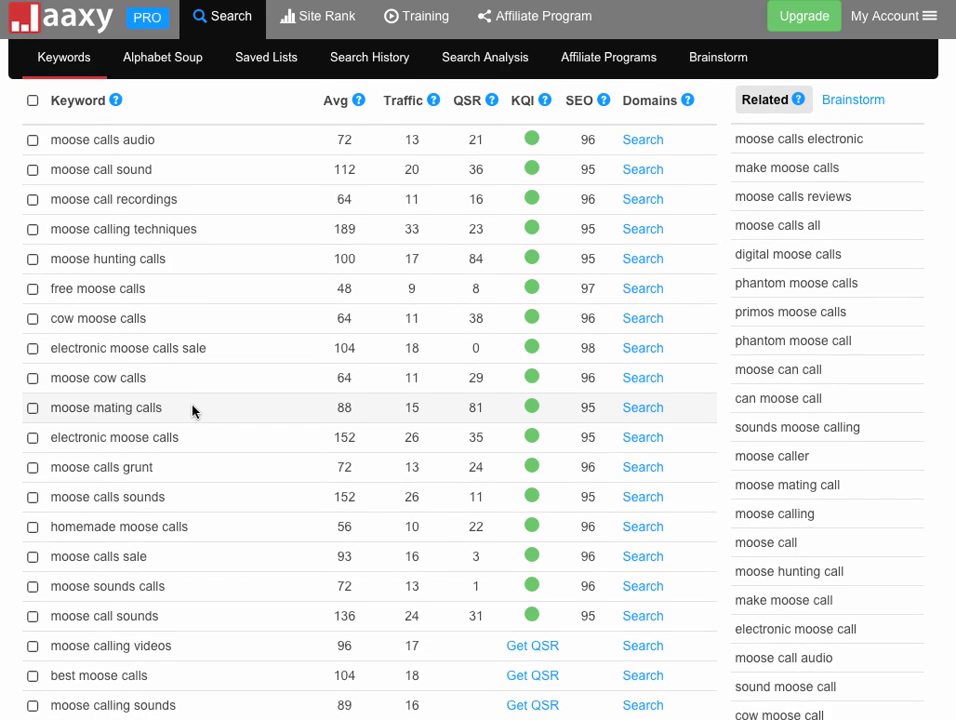
pyautogui.scroll(-1, 192, 409)
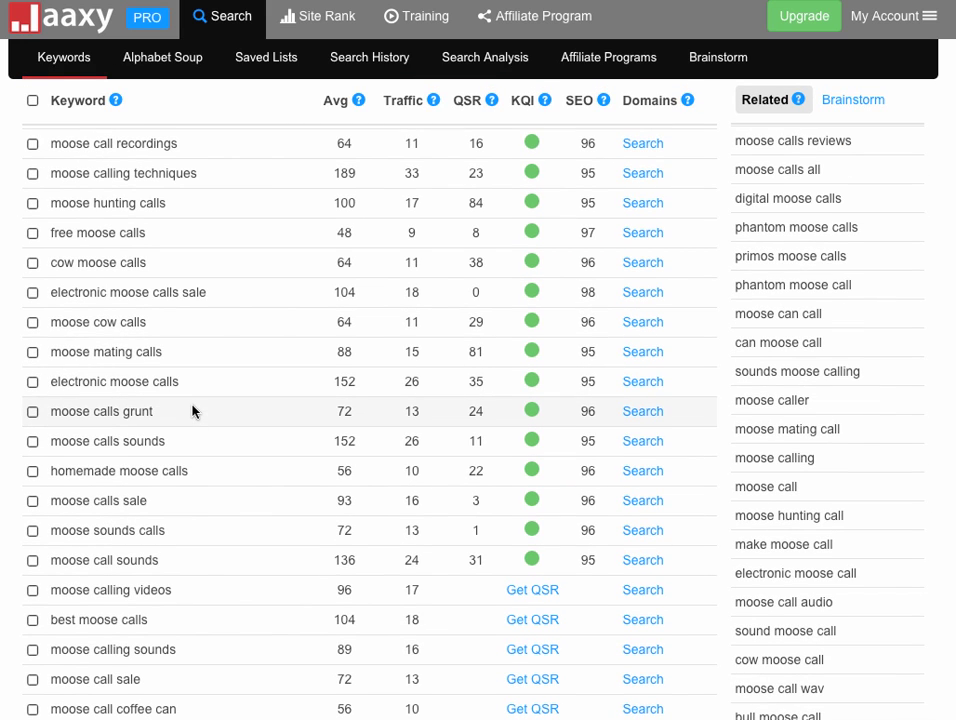
pyautogui.scroll(-1, 192, 409)
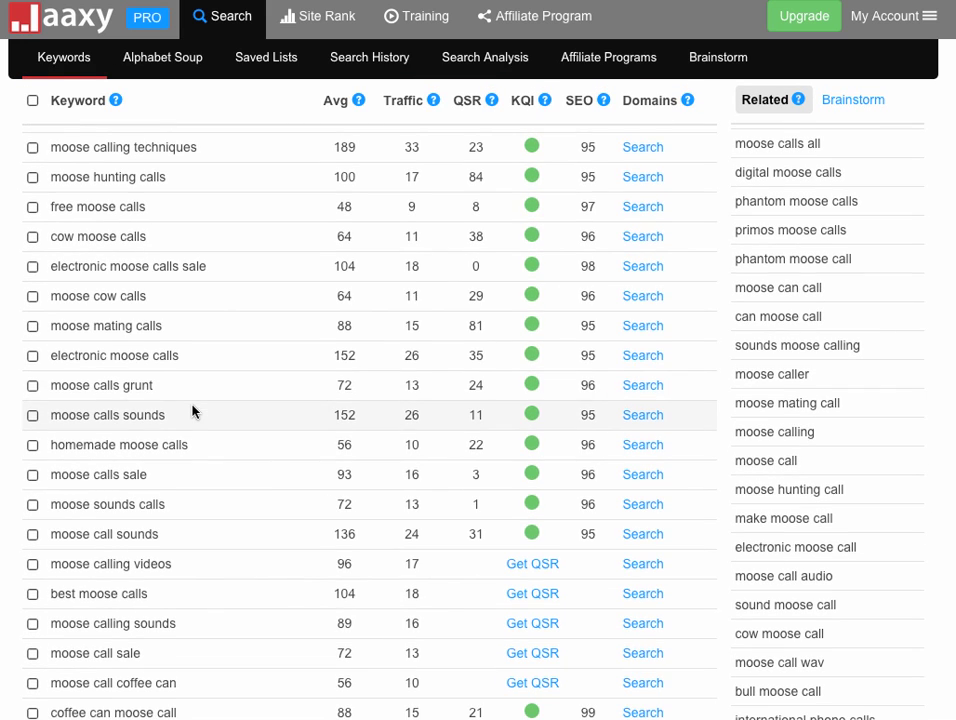
pyautogui.scroll(1, 192, 409)
pyautogui.scroll(3, 193, 405)
pyautogui.scroll(-1, 193, 405)
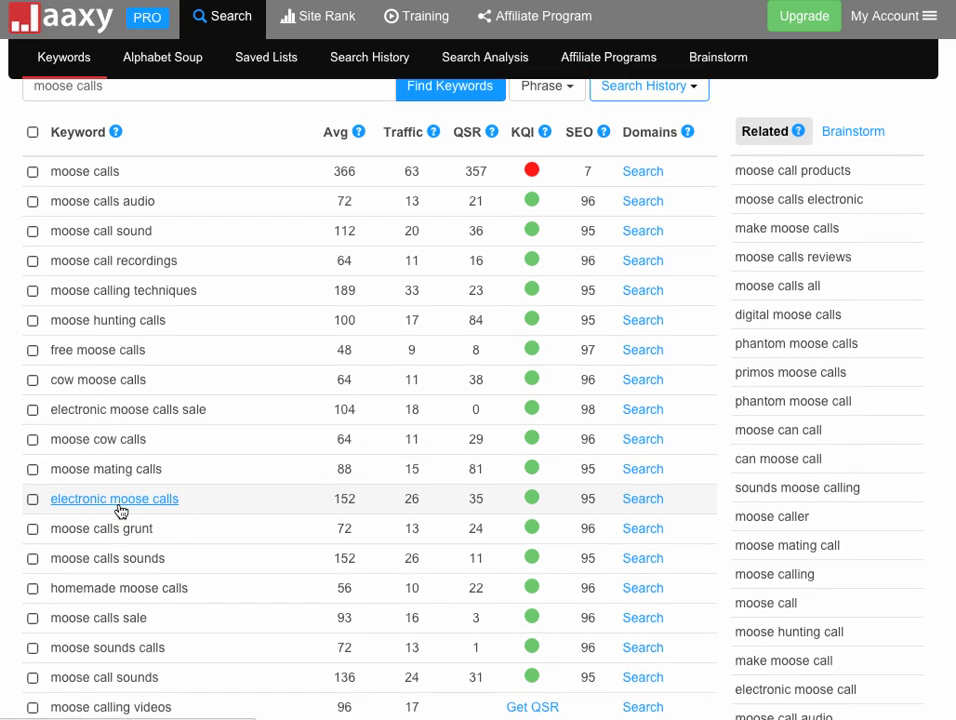
pyautogui.scroll(-1, 119, 510)
pyautogui.scroll(-2, 122, 512)
pyautogui.scroll(-1, 122, 512)
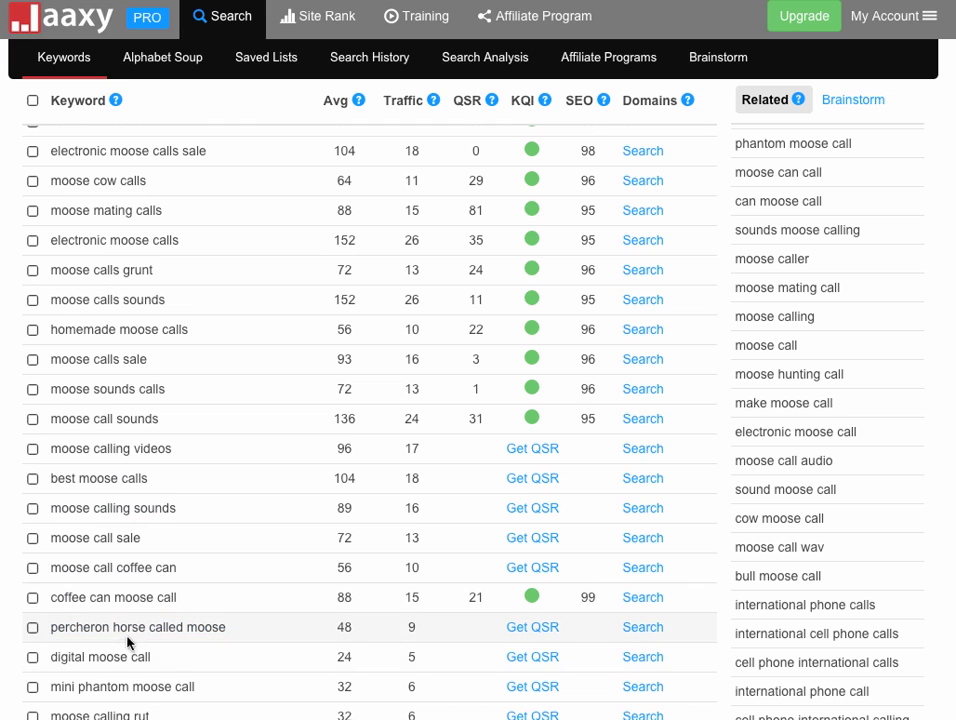
pyautogui.scroll(-2, 128, 640)
pyautogui.scroll(-2, 130, 641)
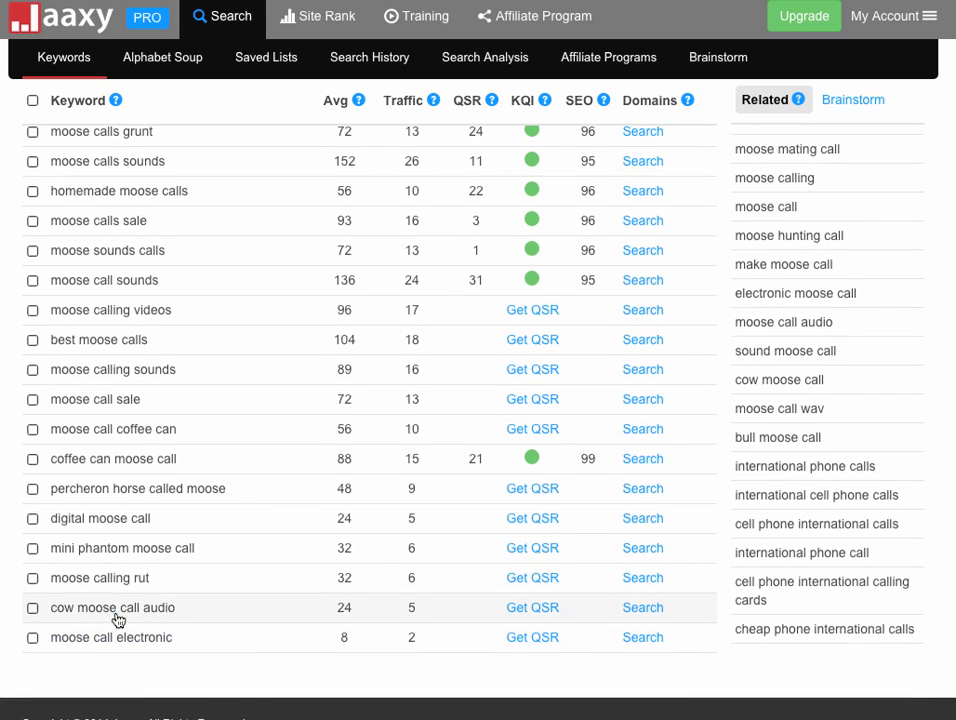
pyautogui.scroll(3, 111, 604)
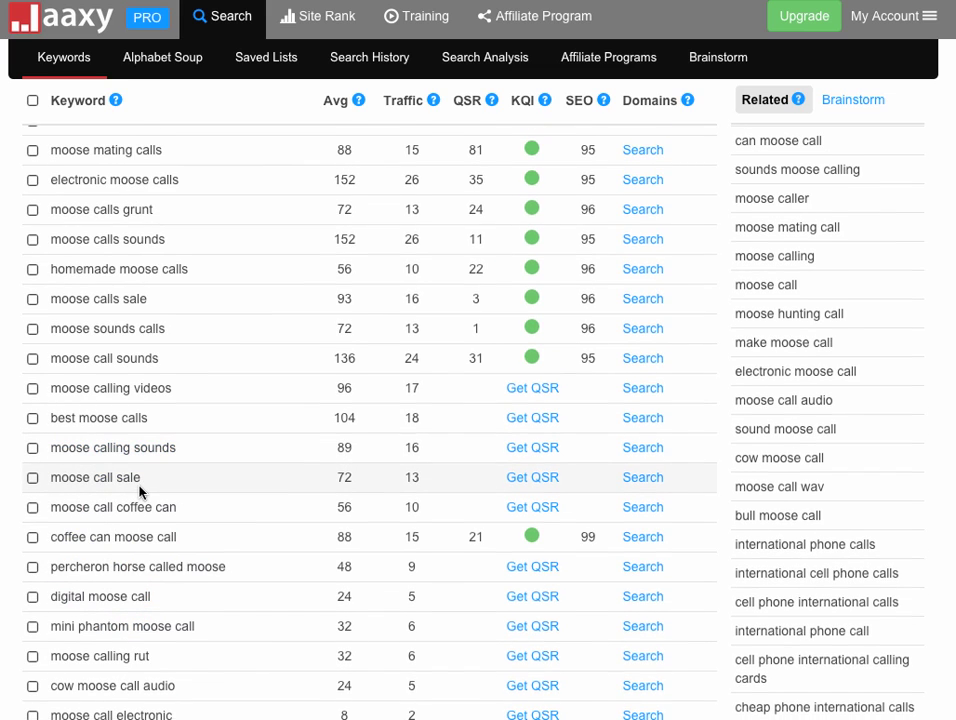
pyautogui.scroll(1, 145, 482)
pyautogui.scroll(2, 141, 452)
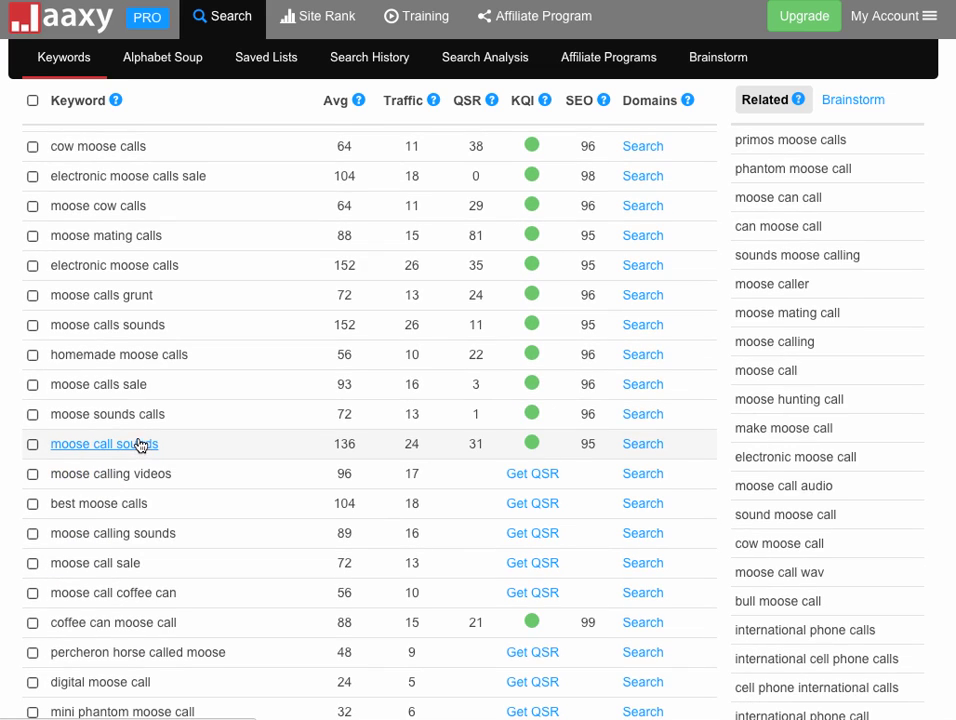
pyautogui.scroll(5, 141, 448)
pyautogui.scroll(4, 141, 446)
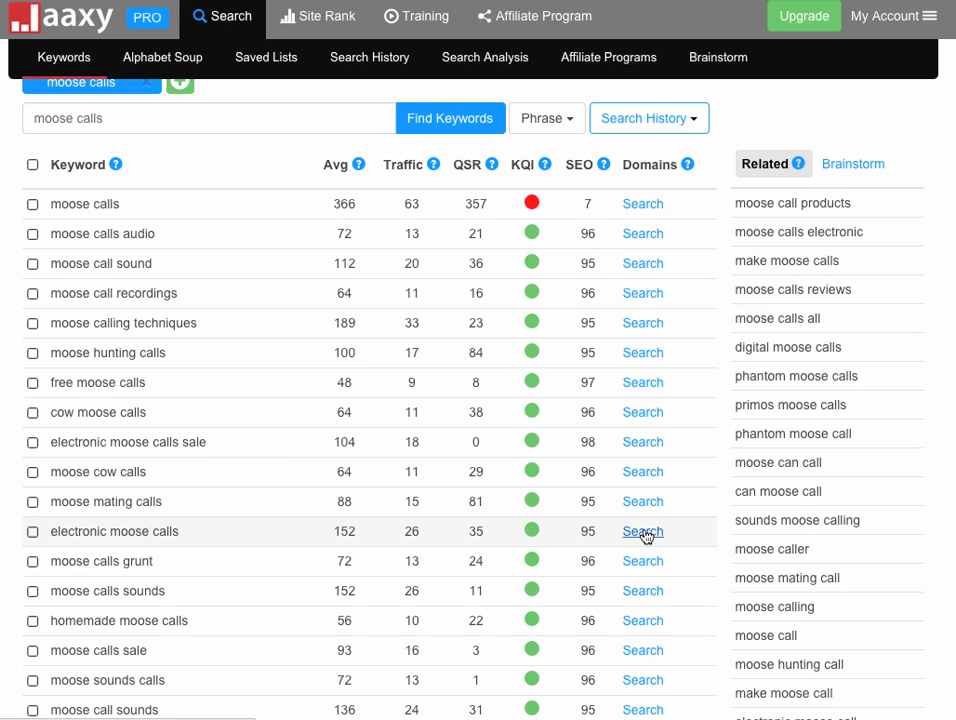
# Step: Check .com, .net and .org domain availability for 'electronic moose calls'
pyautogui.click(645, 535)
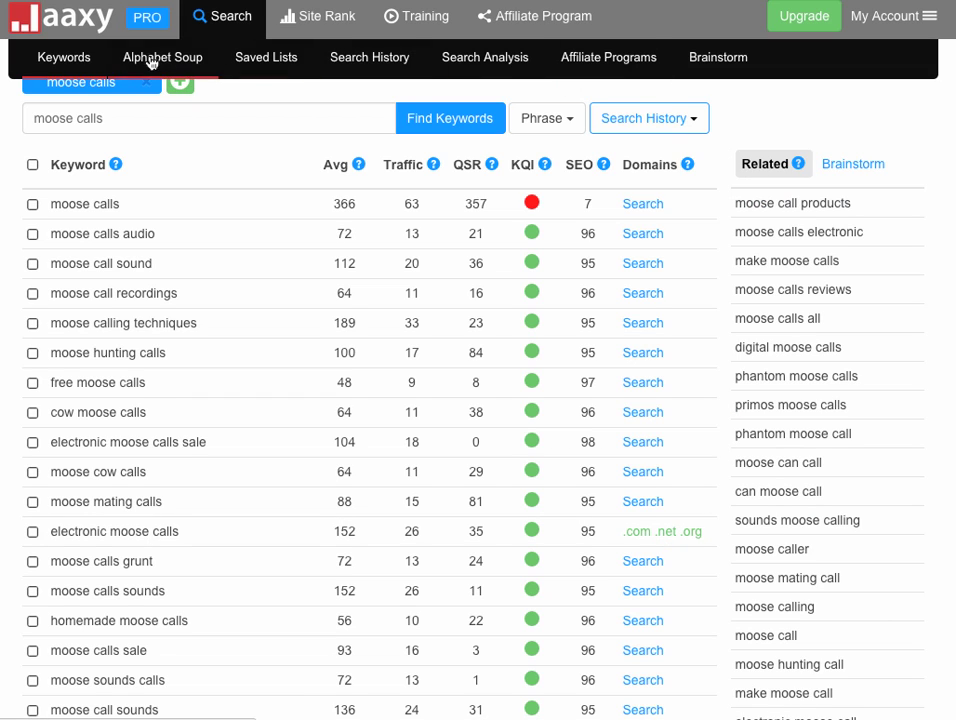
pyautogui.scroll(1, 228, 199)
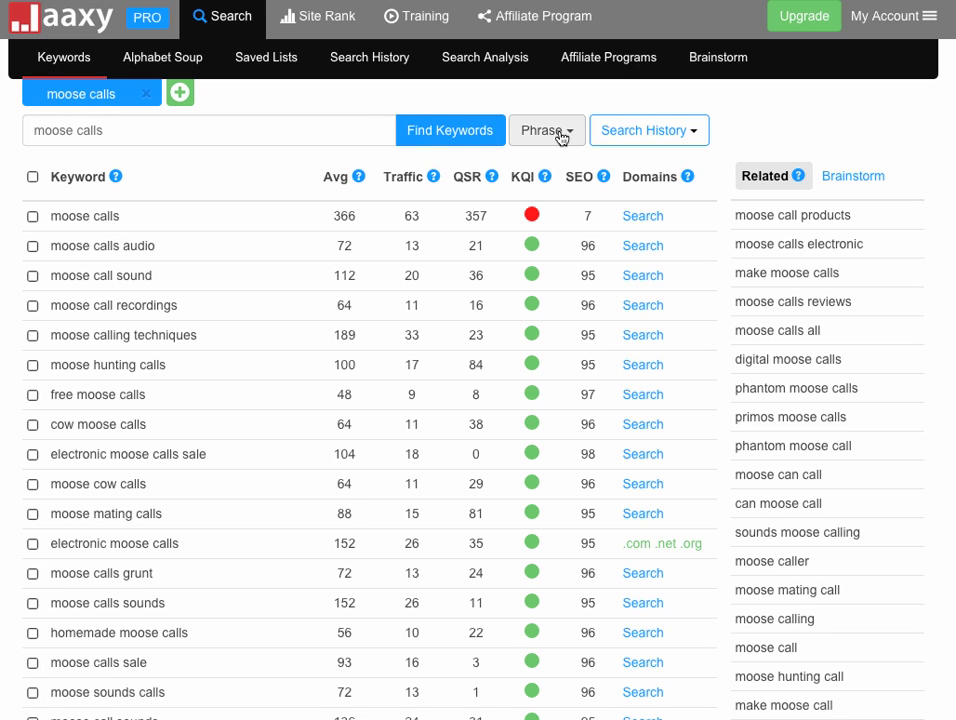
pyautogui.scroll(-3, 401, 156)
pyautogui.scroll(3, 399, 160)
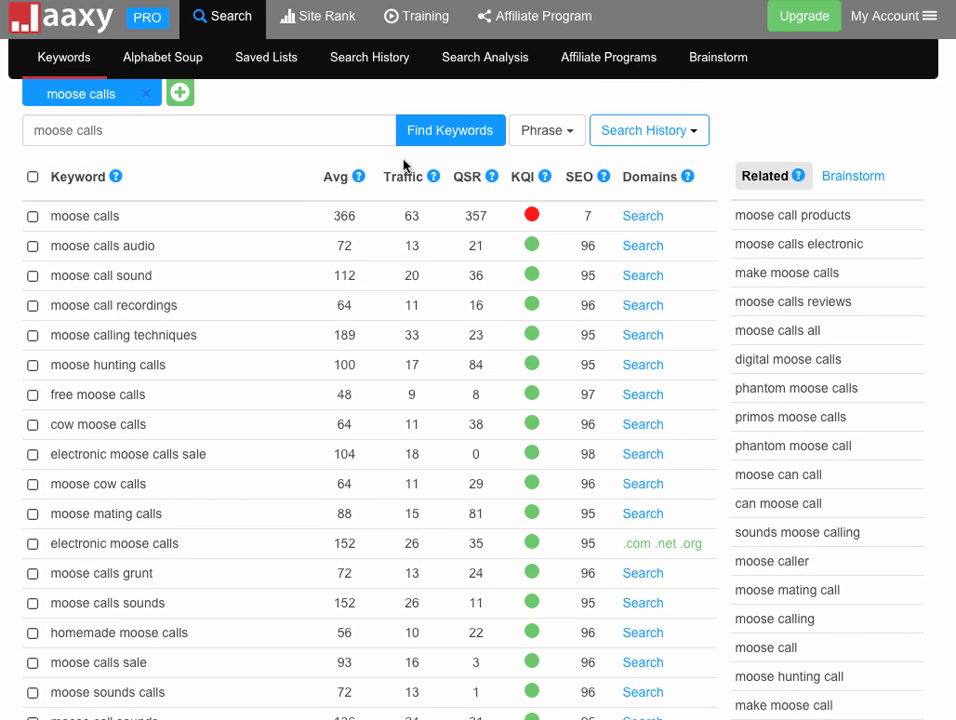